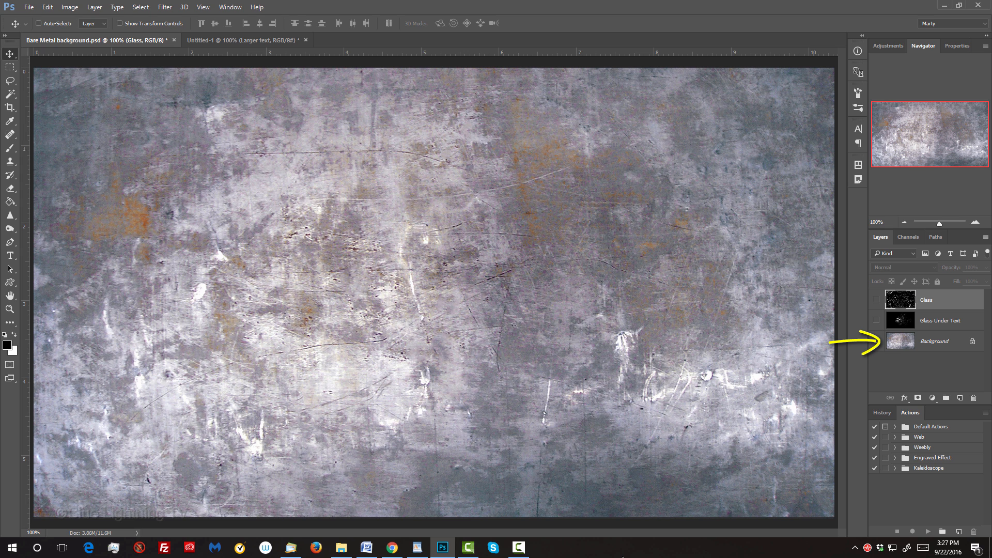
# Step: Preview the Glass and Glass Under Text layers one at a time, hiding each again
pyautogui.click(877, 300)
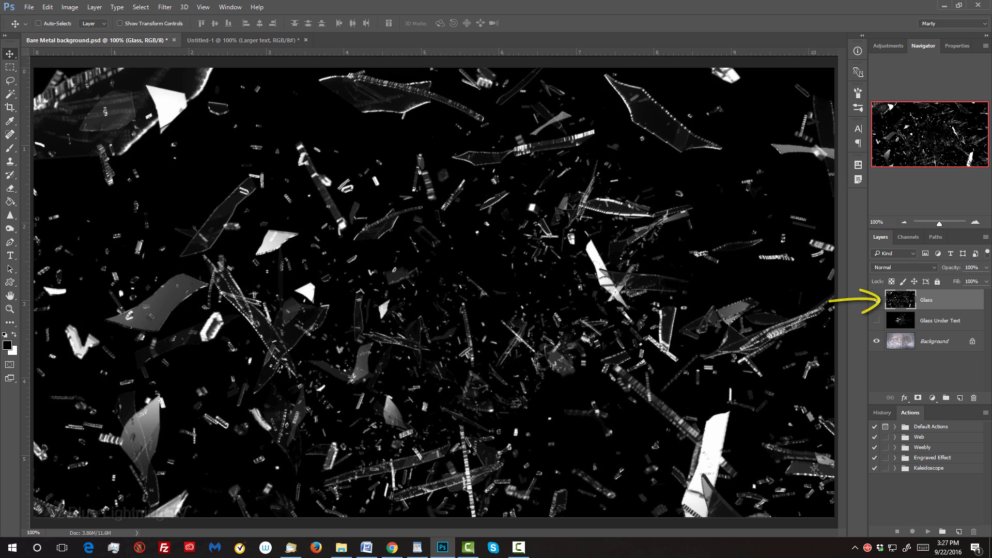
pyautogui.click(876, 300)
pyautogui.click(877, 321)
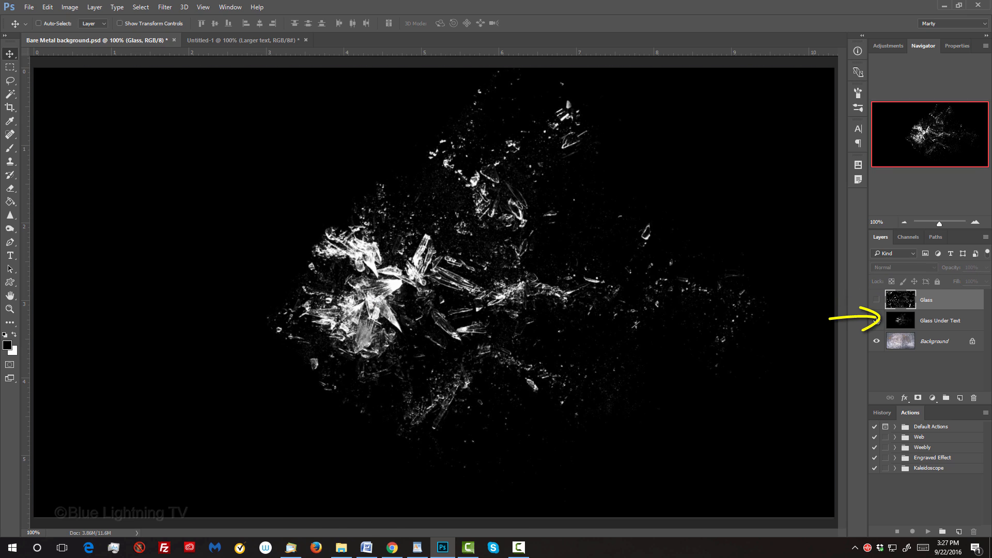
pyautogui.click(877, 321)
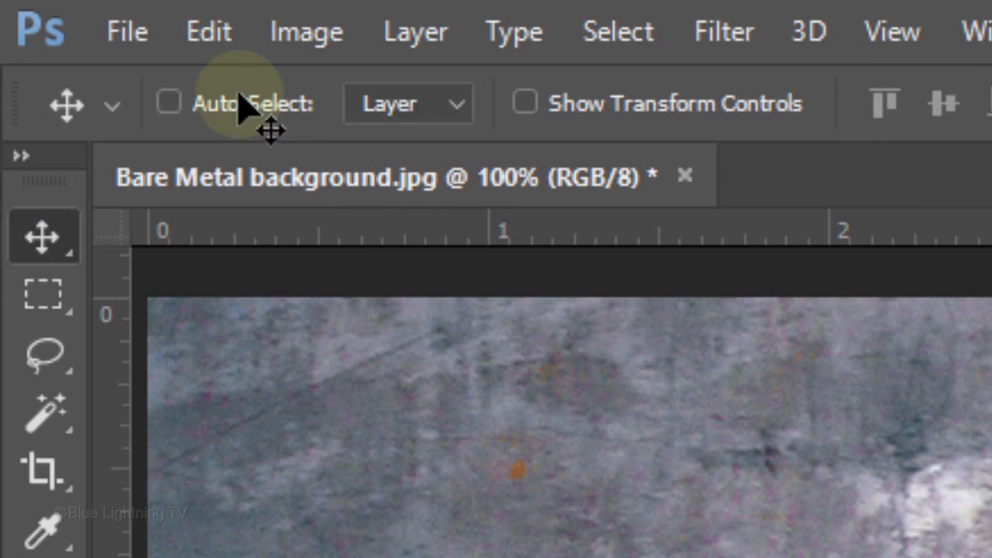
# Step: Create a new 1550 x 870 px RGB document at 150 pixels/inch with a black (000000) background
pyautogui.click(28, 6)
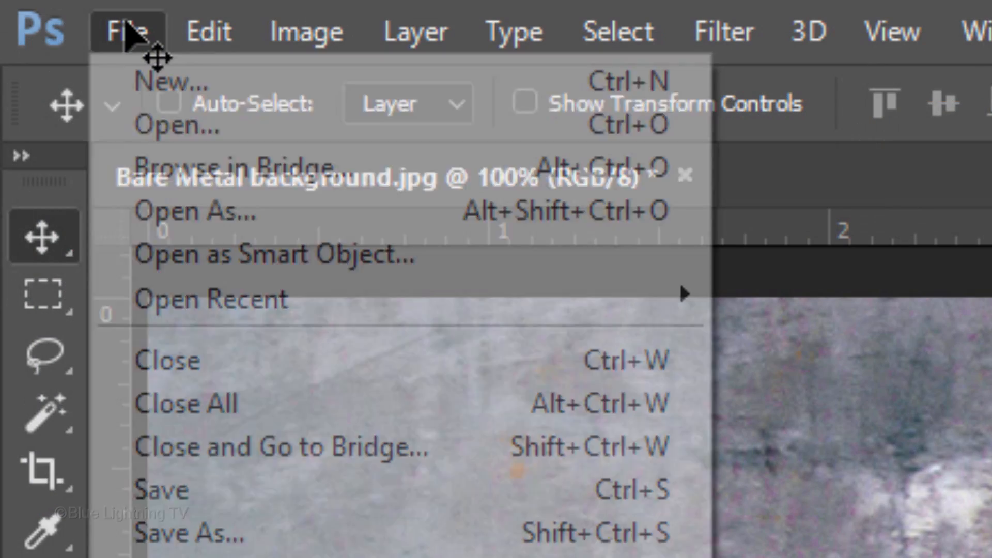
pyautogui.click(122, 69)
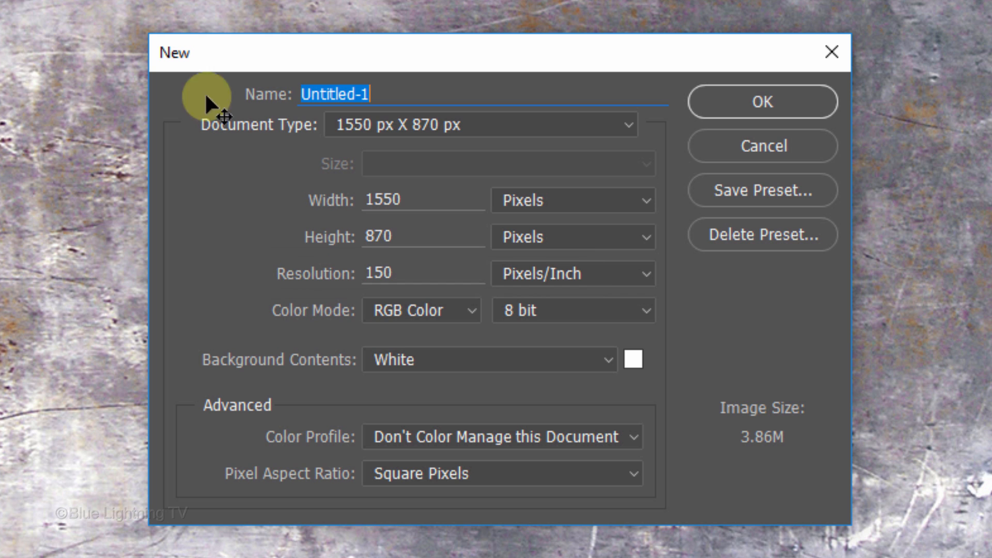
pyautogui.click(634, 358)
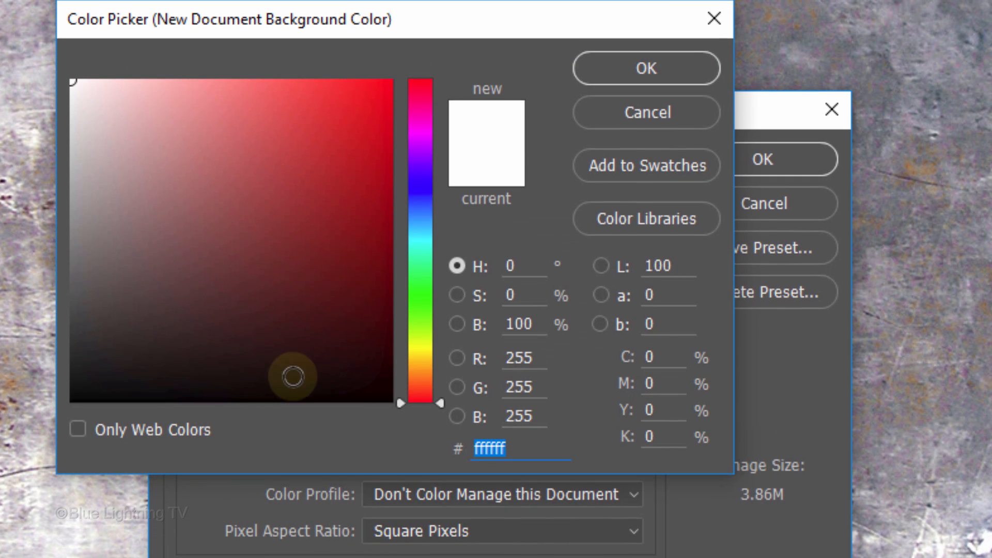
pyautogui.moveTo(72, 399); pyautogui.dragTo(14, 405)
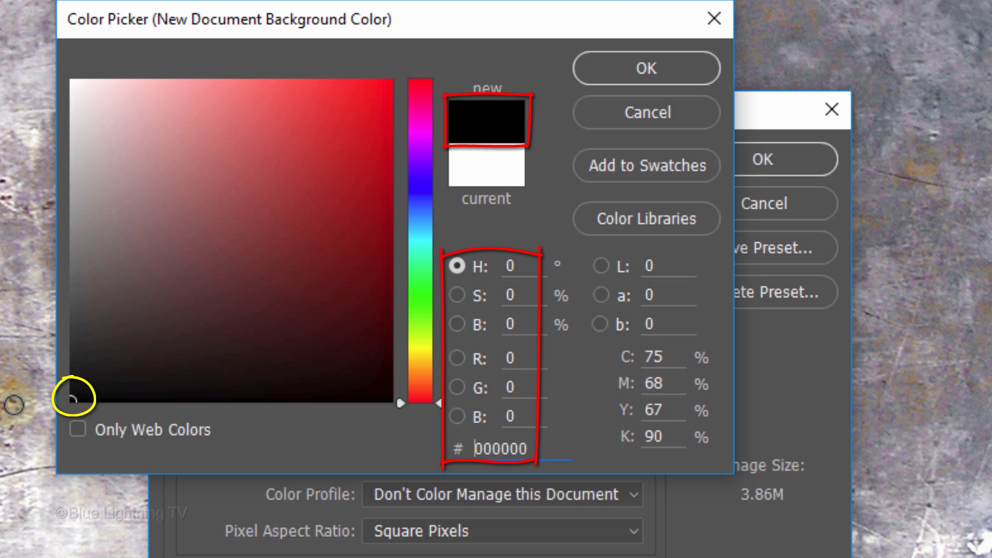
pyautogui.click(650, 70)
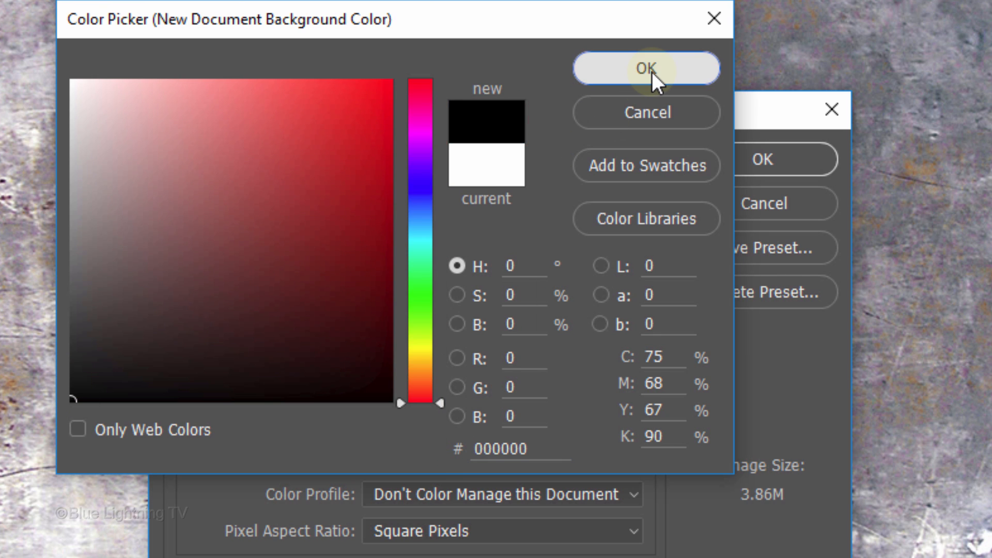
pyautogui.click(759, 161)
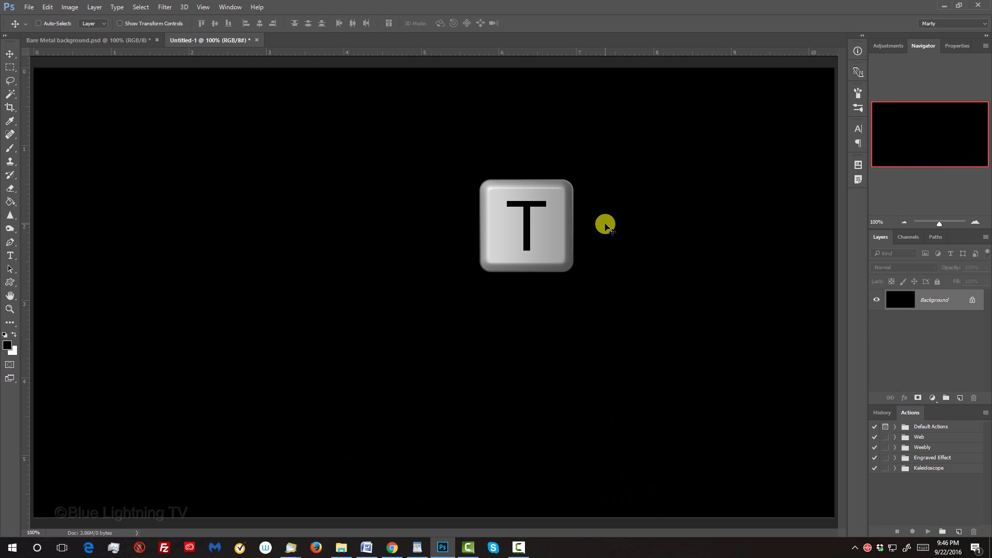
# Step: Set the Type tool's text color to white (ffffff)
pyautogui.press('t')
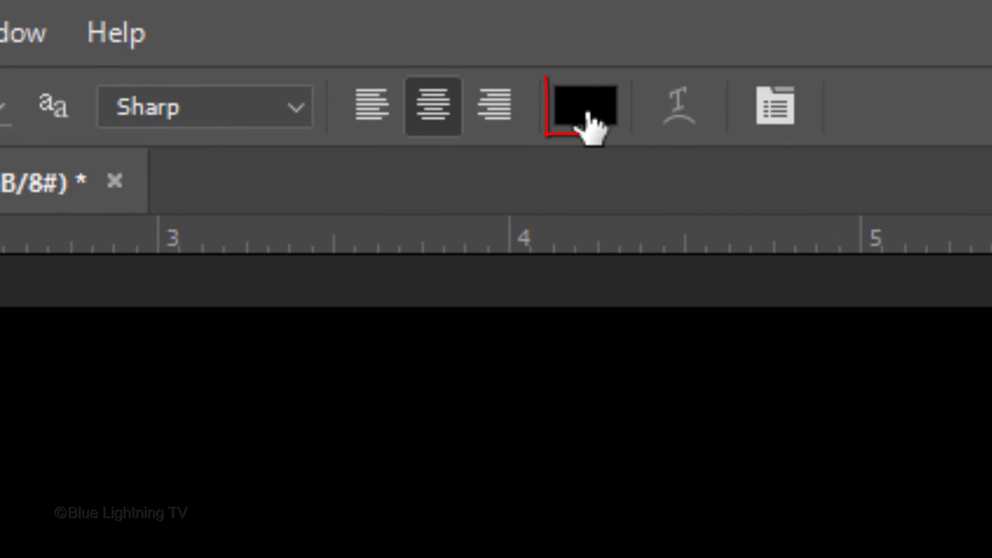
pyautogui.click(591, 124)
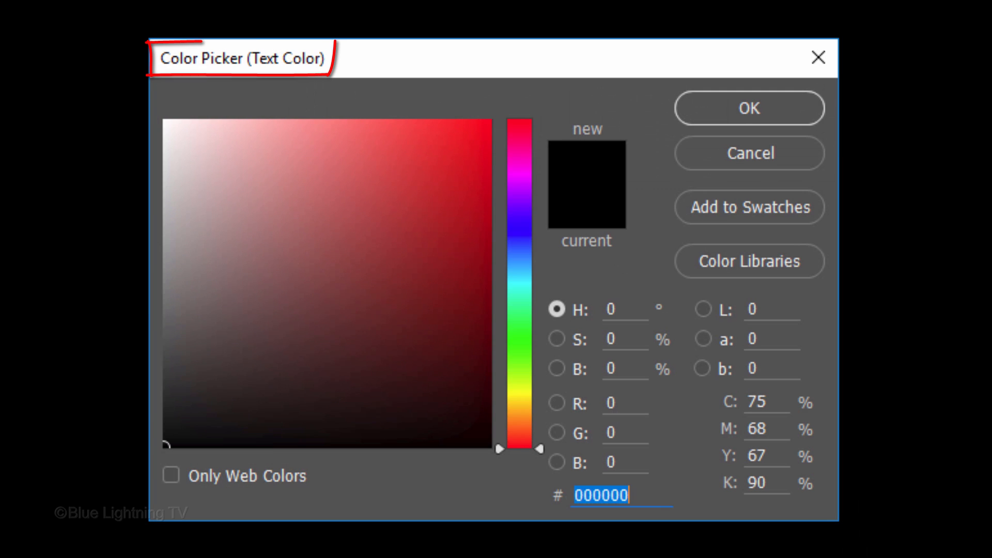
pyautogui.moveTo(193, 178); pyautogui.dragTo(133, 63)
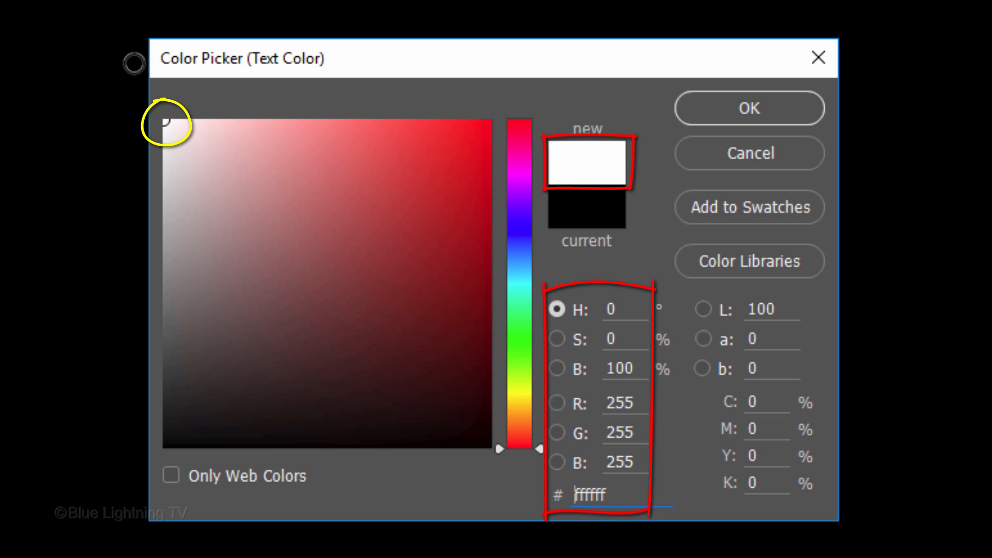
pyautogui.click(742, 108)
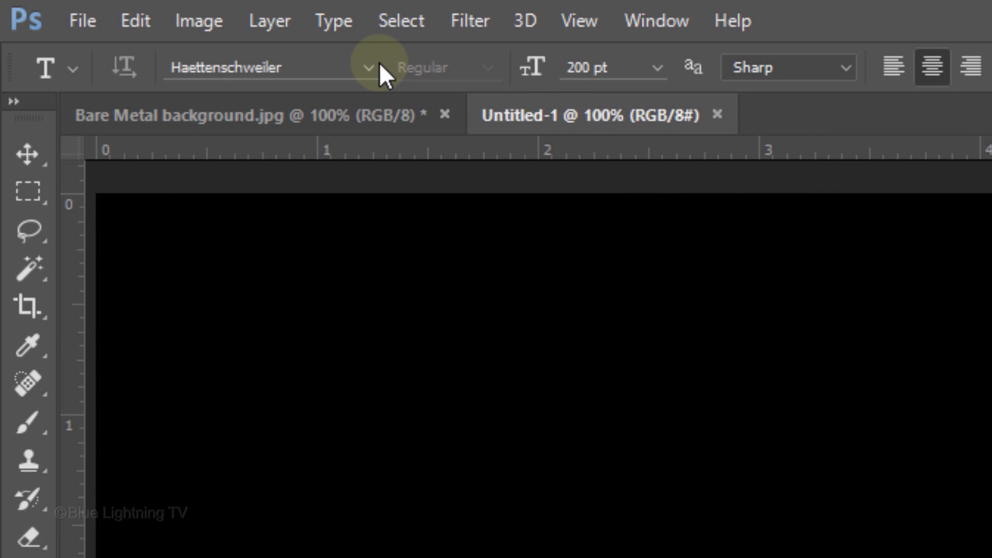
# Step: Add the text "SMASHED!" near the middle of the canvas in Haettenschweiler at 200 pt
pyautogui.click(366, 67)
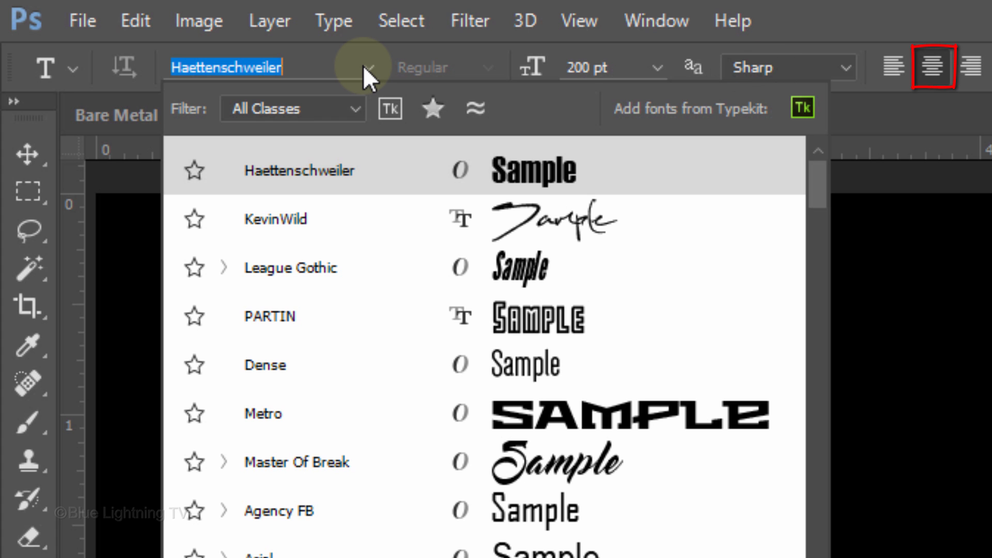
pyautogui.click(365, 67)
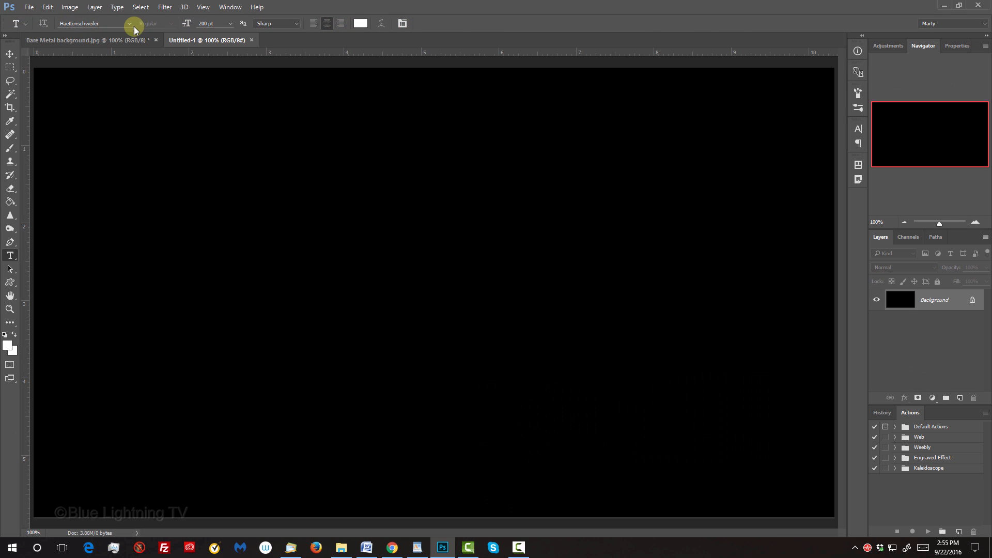
pyautogui.click(433, 309)
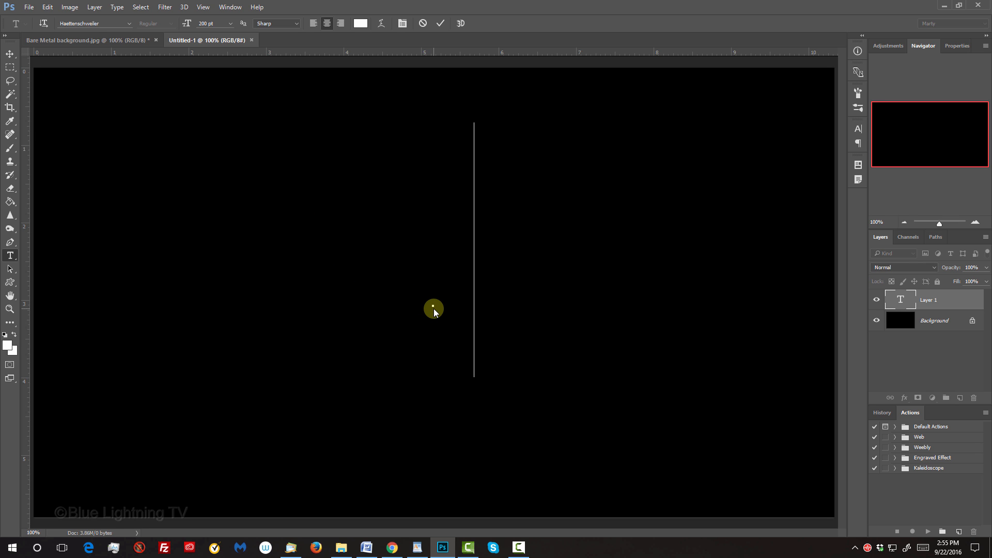
pyautogui.write('SMASHED!')
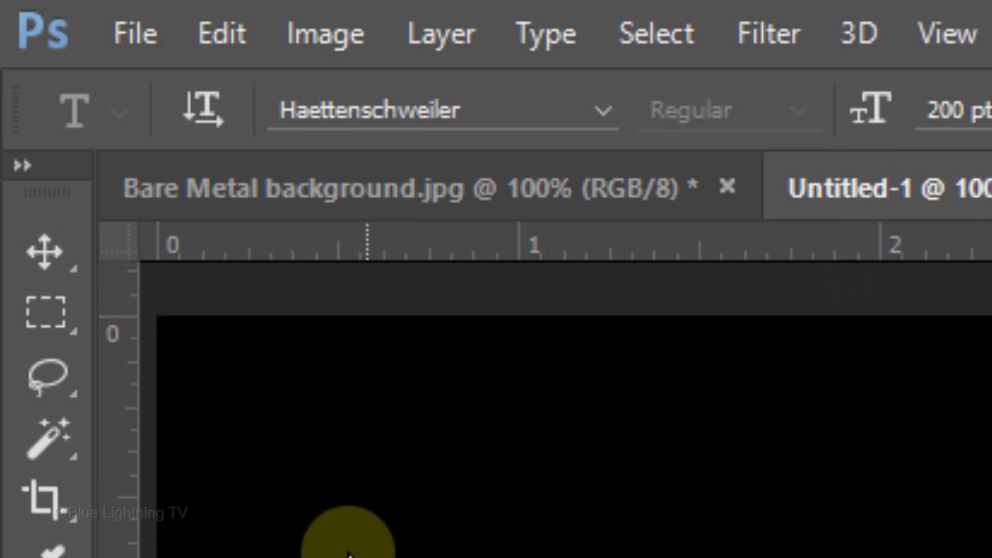
# Step: Center the SMASHED! text horizontally and vertically on the whole canvas, leaving nothing selected
pyautogui.click(45, 254)
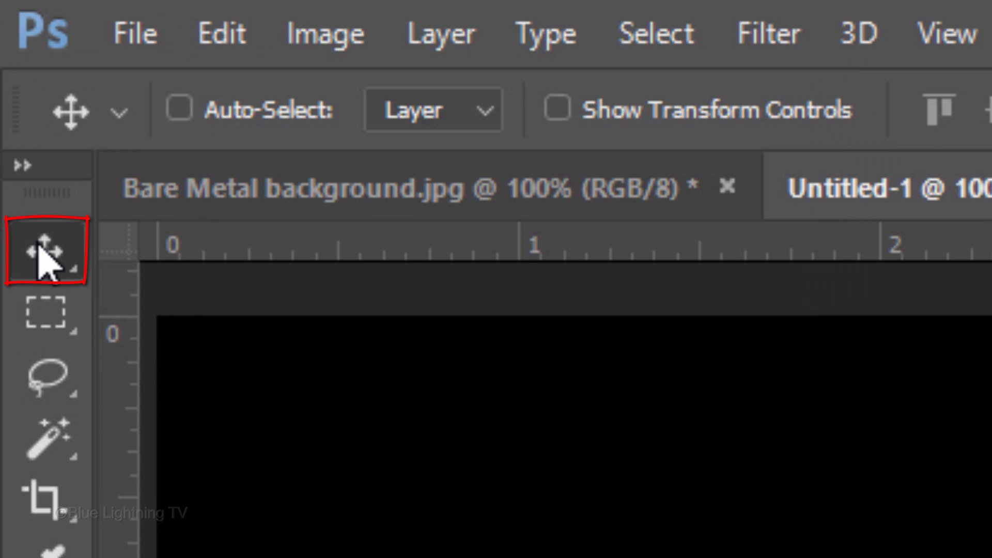
pyautogui.hotkey('ctrl', 'a')
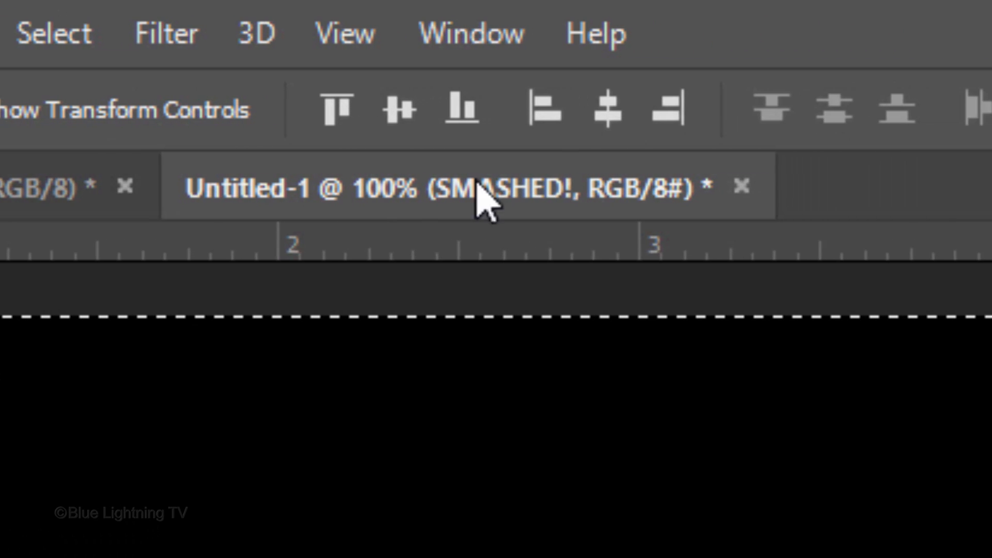
pyautogui.click(615, 109)
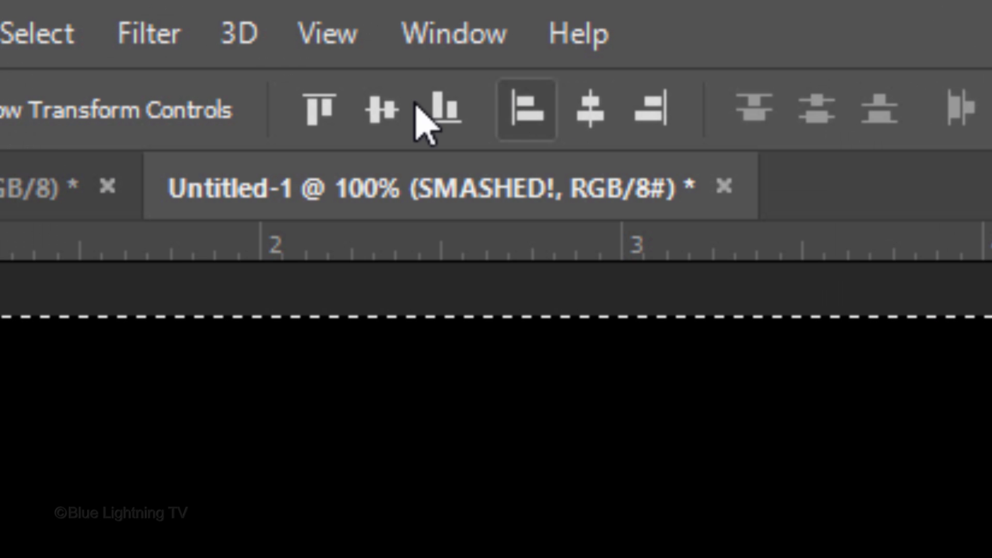
pyautogui.click(215, 23)
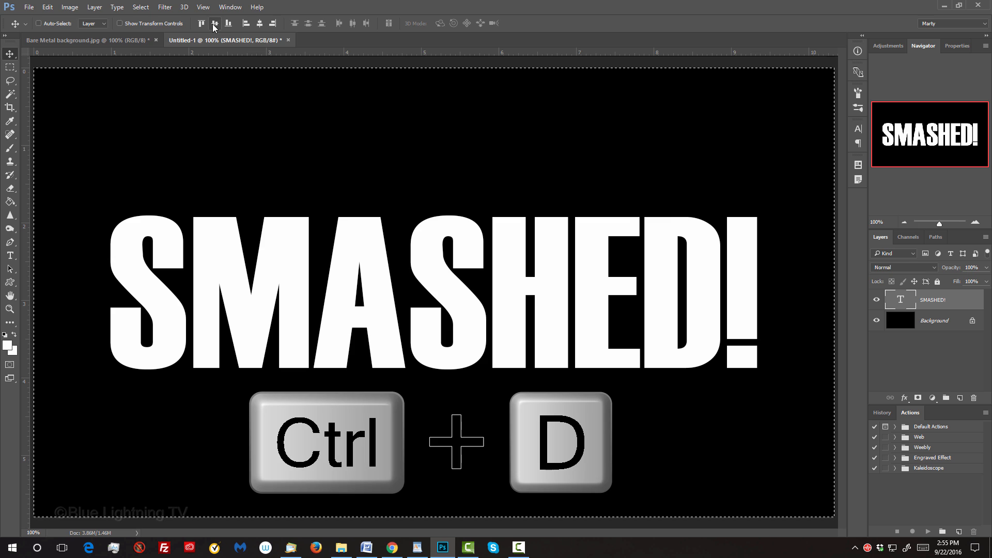
pyautogui.hotkey('ctrl', 'd')
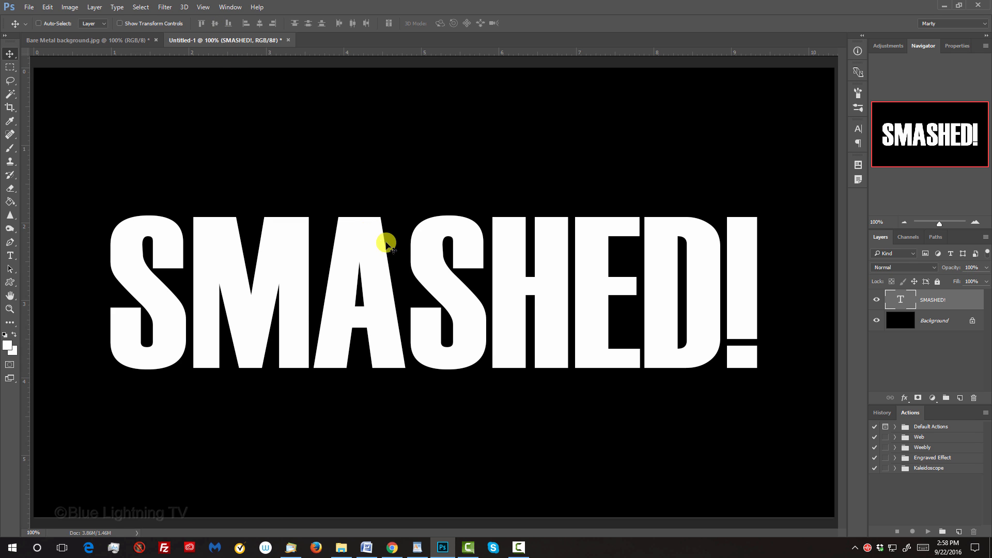
# Step: Kern the SMASHED! text, tightening the gap between A and the second S and widening the H–E gap to 20
pyautogui.press('t')
pyautogui.click(403, 262)
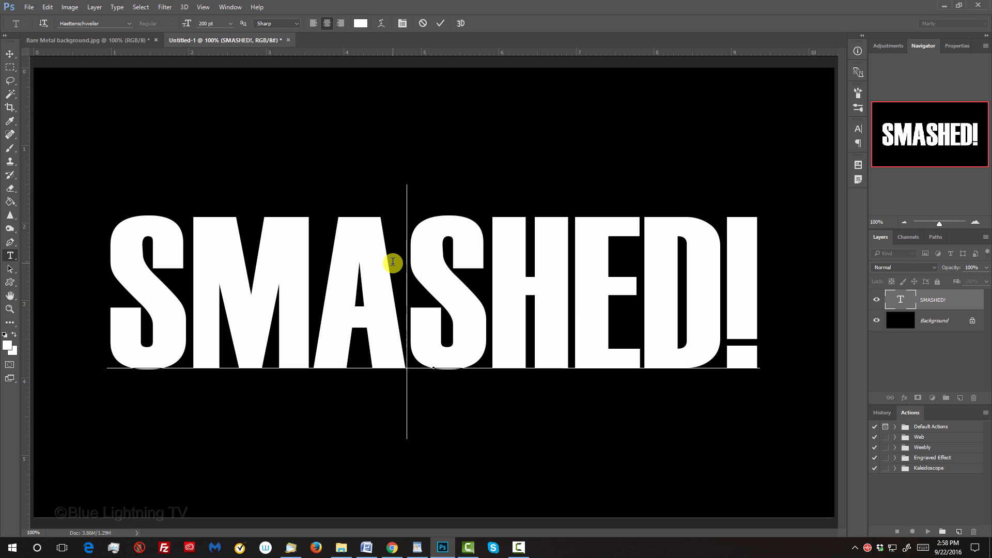
pyautogui.hotkey('alt', 'Right')
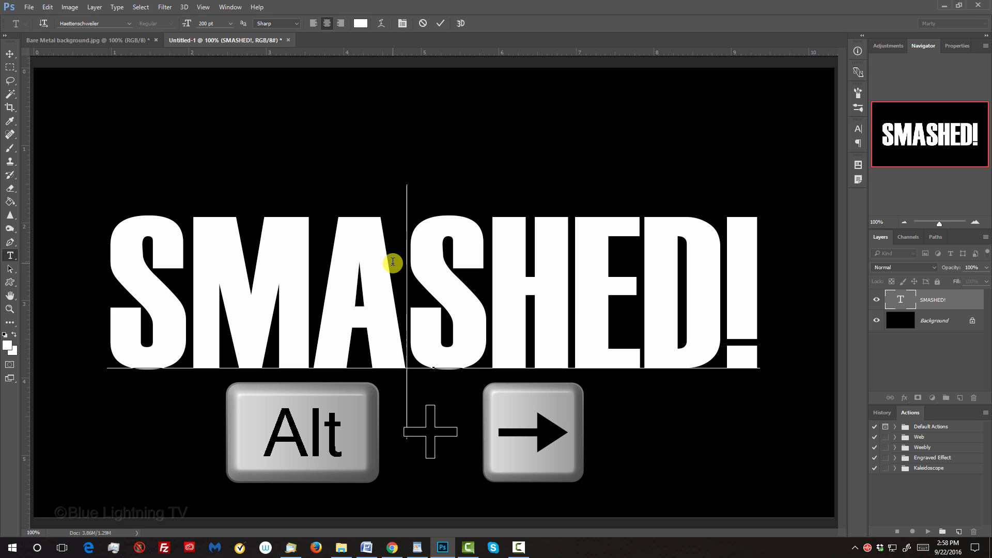
pyautogui.hotkey('alt', 'Left')
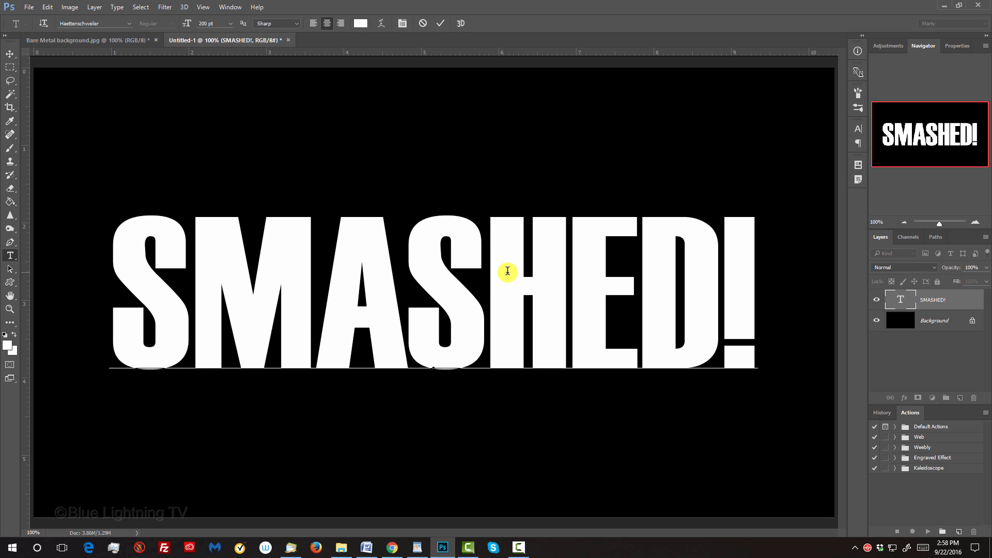
pyautogui.click(572, 274)
pyautogui.hotkey('alt', 'Right')
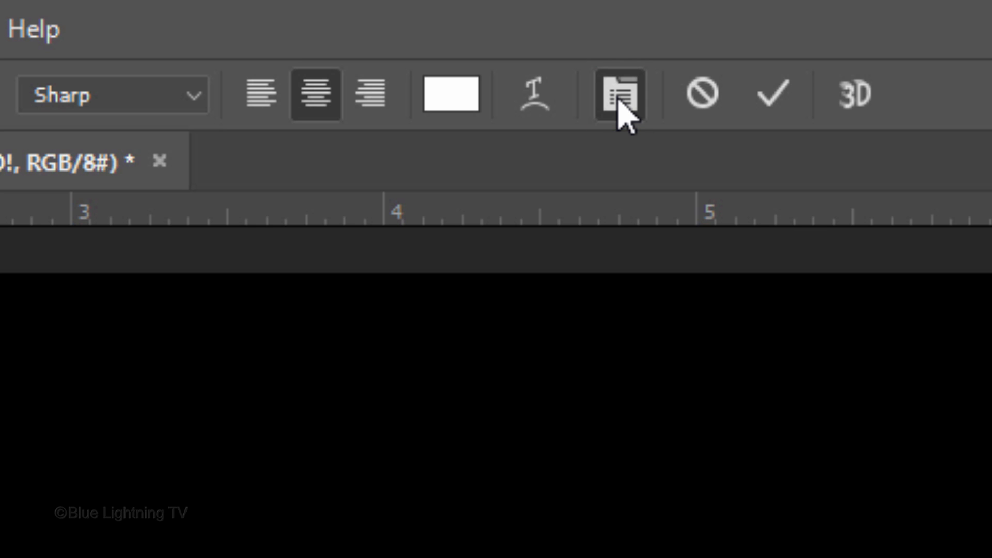
# Step: Raise the letter M slightly above the other letters by increasing its baseline shift
pyautogui.click(623, 98)
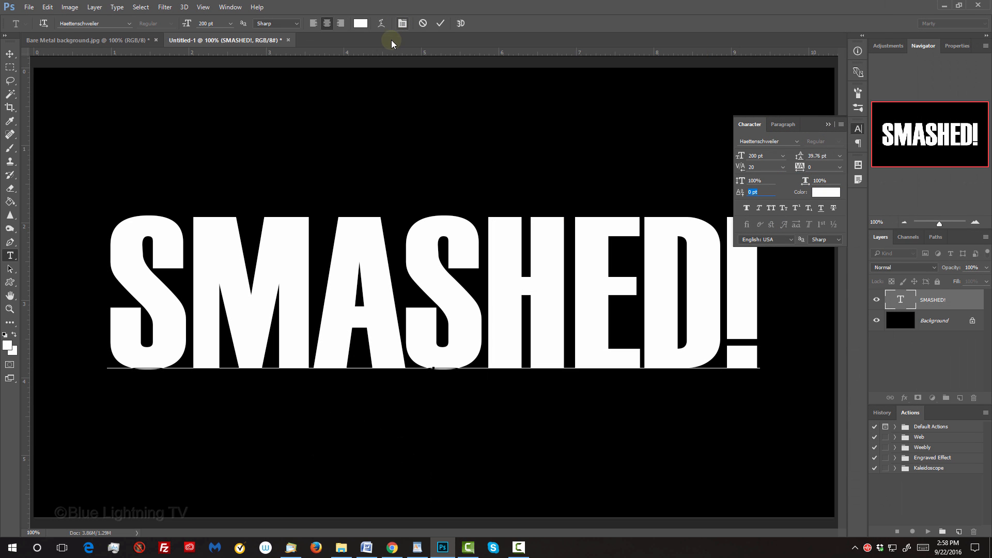
pyautogui.click(179, 288)
pyautogui.moveTo(179, 288); pyautogui.dragTo(282, 283)
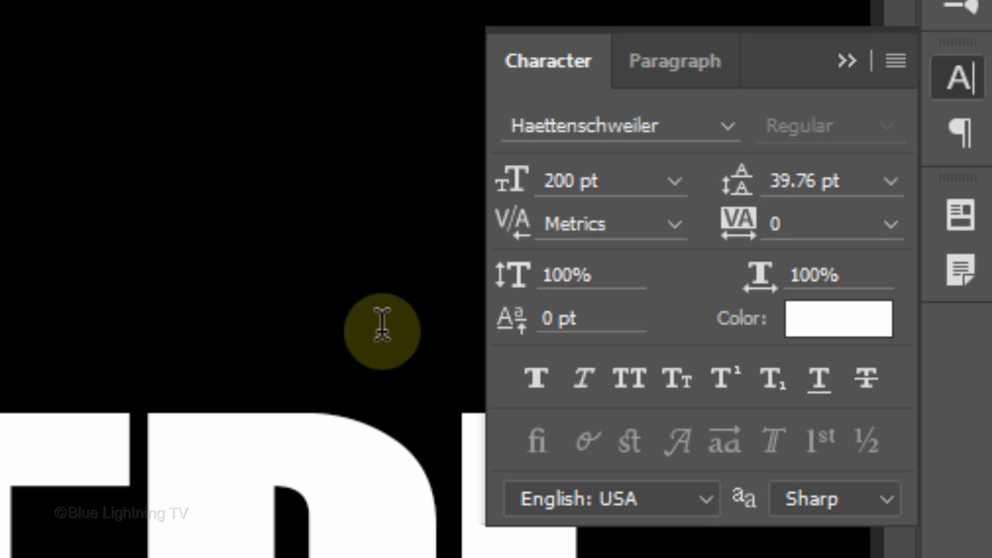
pyautogui.moveTo(512, 323); pyautogui.dragTo(538, 310)
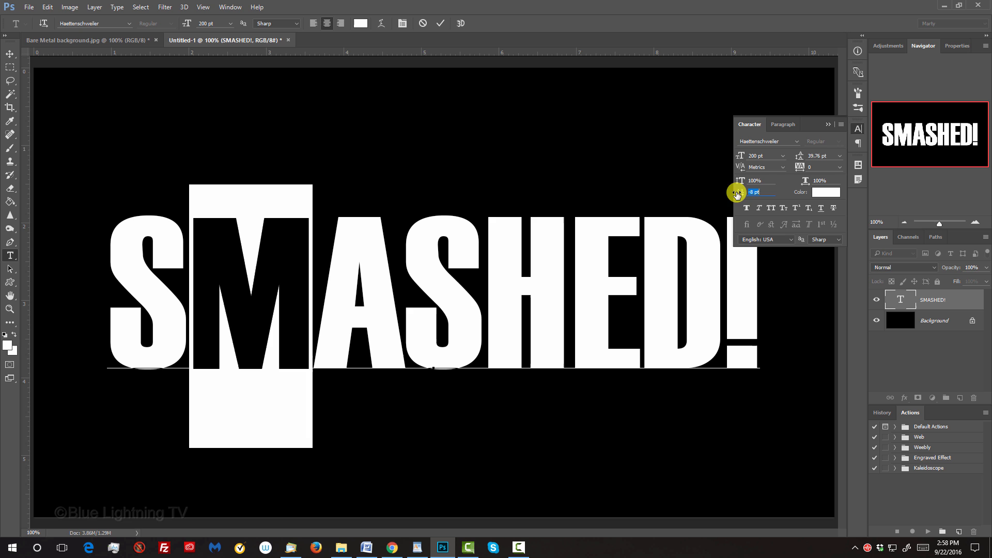
pyautogui.moveTo(737, 192); pyautogui.dragTo(745, 192)
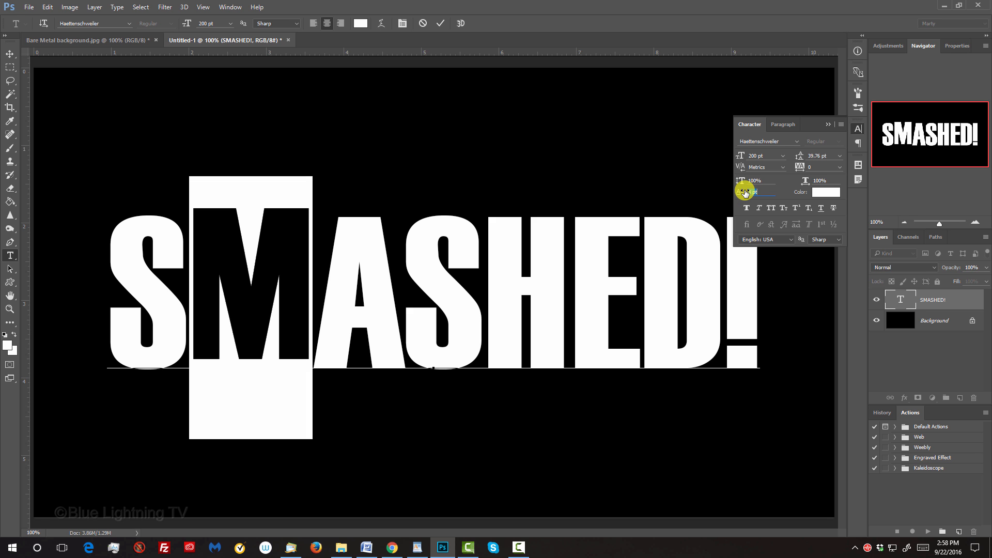
# Step: Stagger the other letters with varied baseline shifts, raising the A and setting the exclamation point to 25 pt
pyautogui.moveTo(401, 293); pyautogui.dragTo(316, 298)
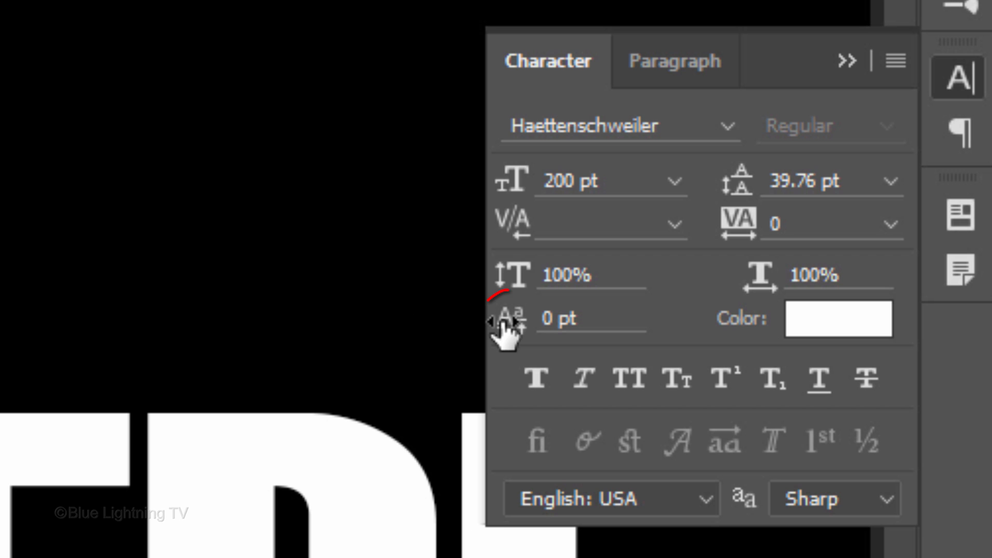
pyautogui.moveTo(503, 325)
pyautogui.mouseDown()
pyautogui.moveTo(492, 324)
pyautogui.moveTo(517, 326)
pyautogui.mouseUp()
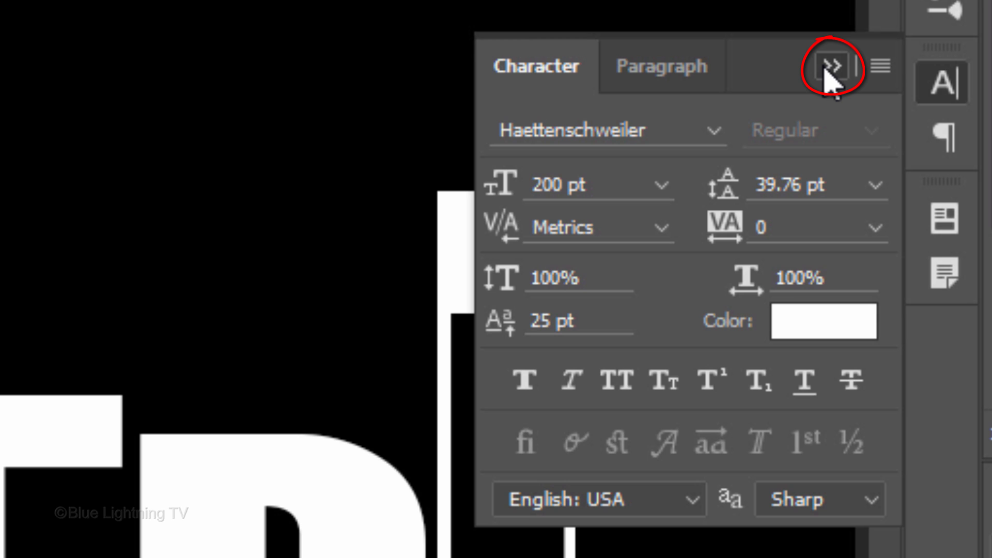
pyautogui.click(830, 67)
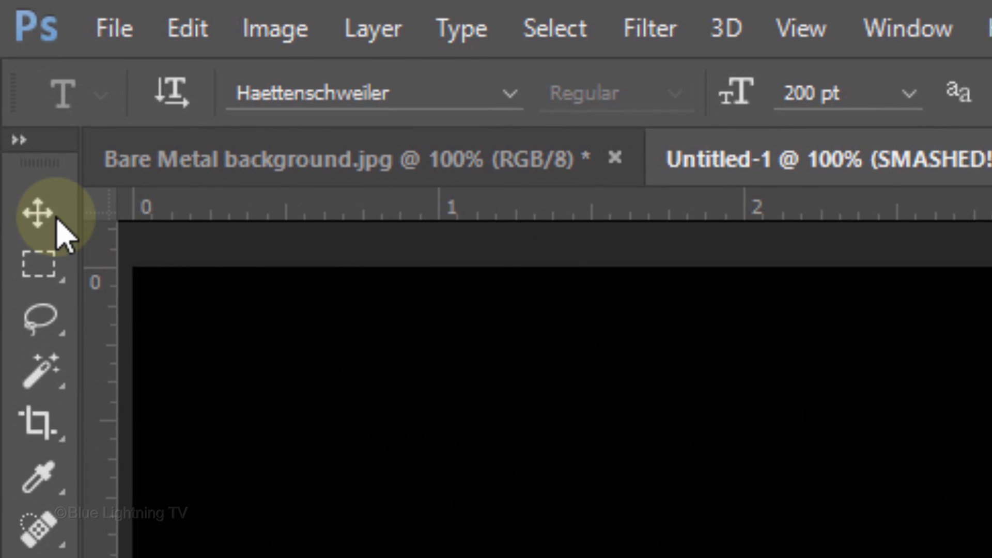
# Step: Copy the entire Bare Metal background image and paste it as a new layer above the text in the SMASHED! document
pyautogui.click(57, 221)
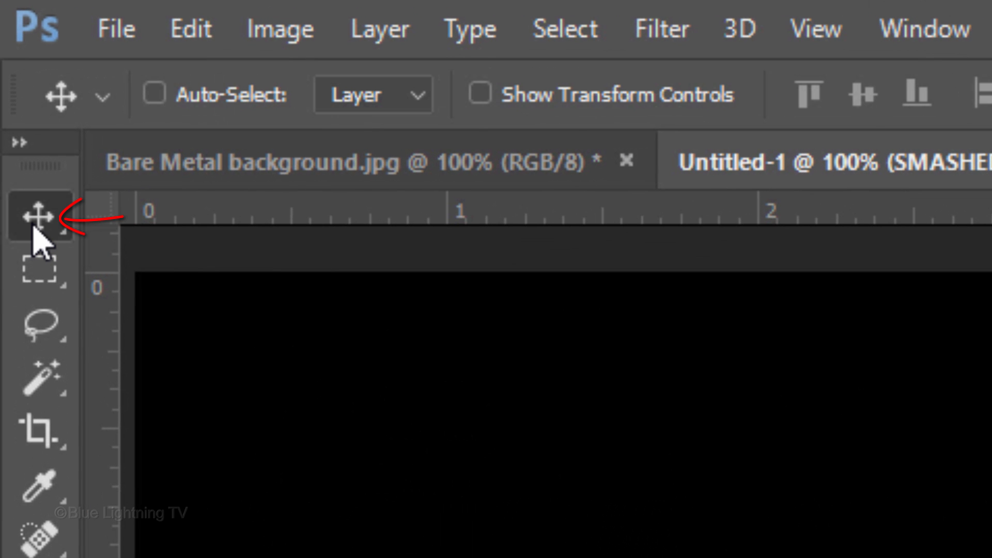
pyautogui.click(275, 162)
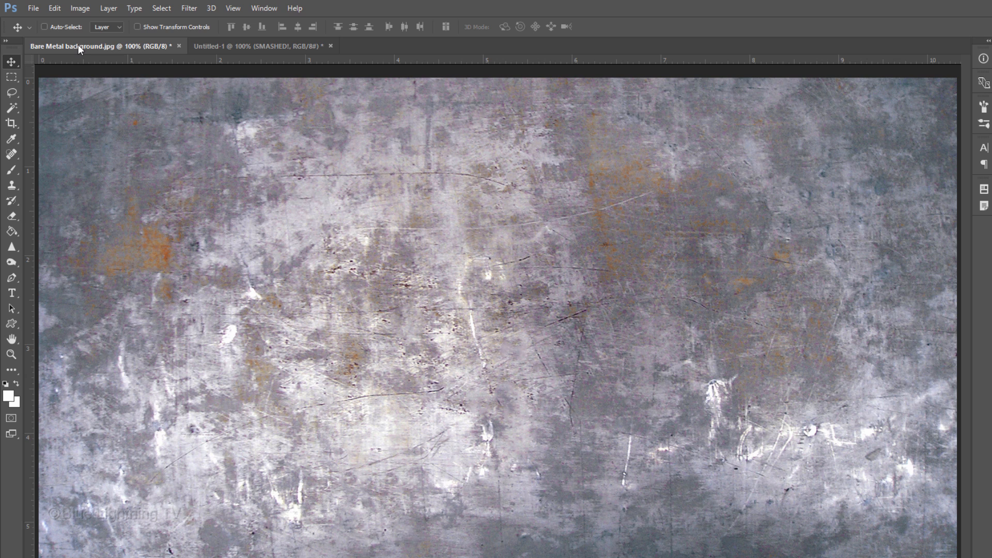
pyautogui.hotkey('ctrl', 'a')
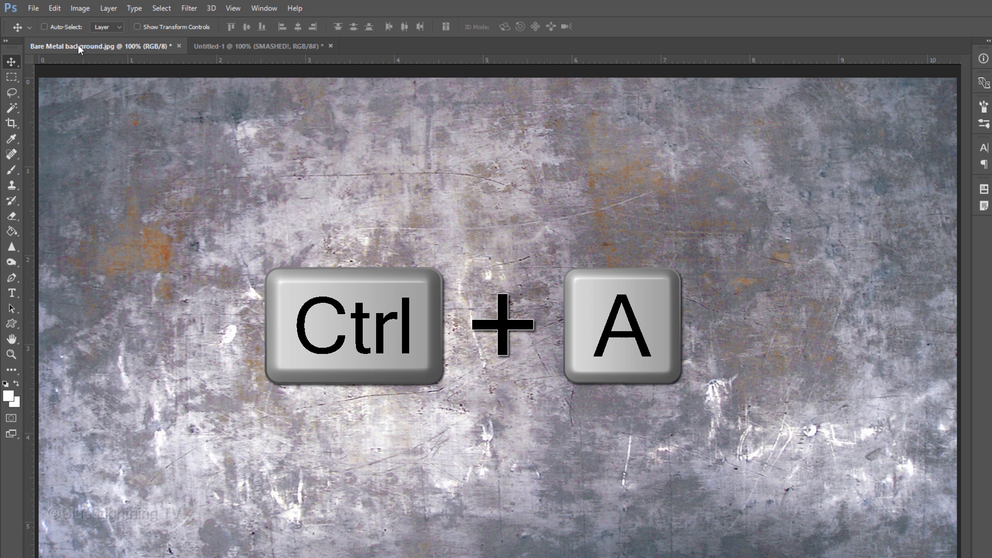
pyautogui.hotkey('ctrl', 'a')
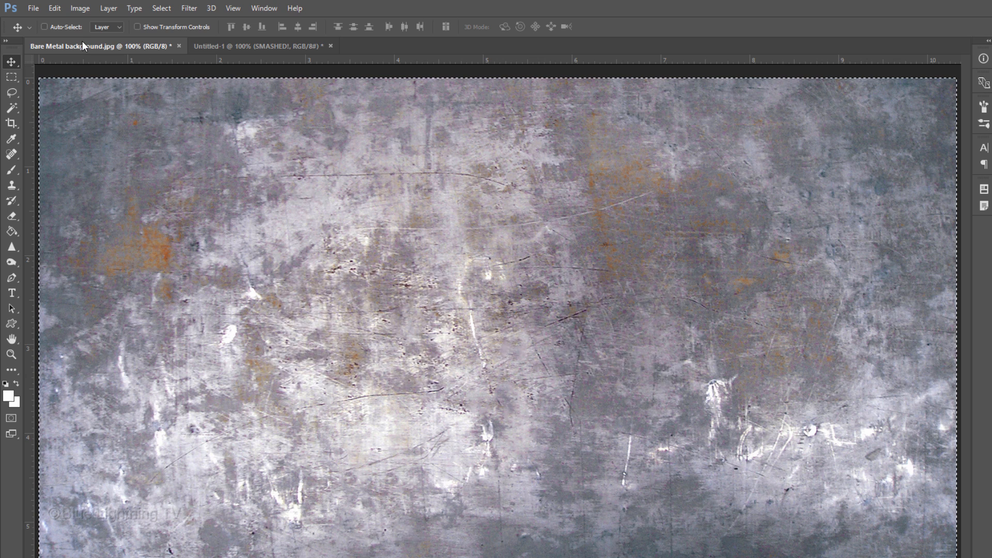
pyautogui.hotkey('ctrl', 'c')
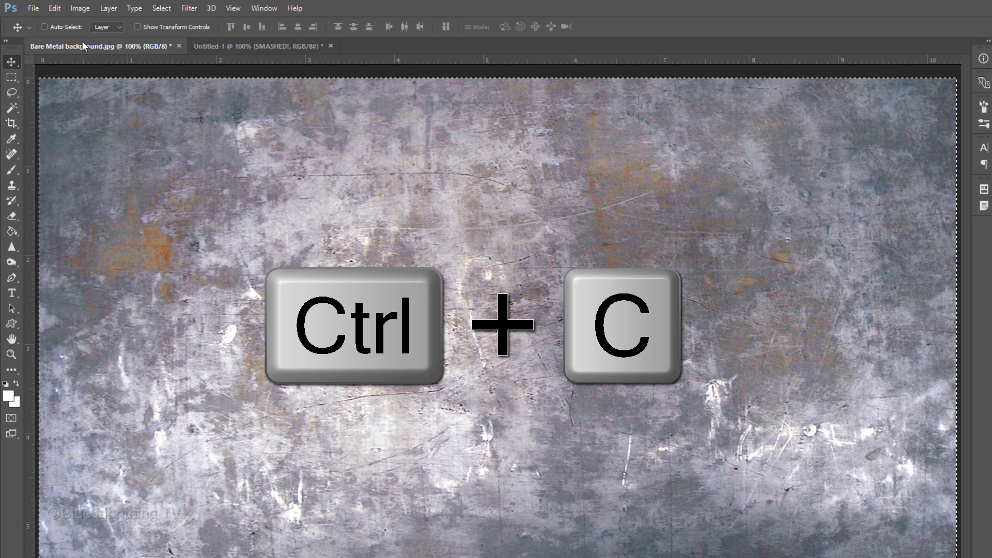
pyautogui.click(221, 45)
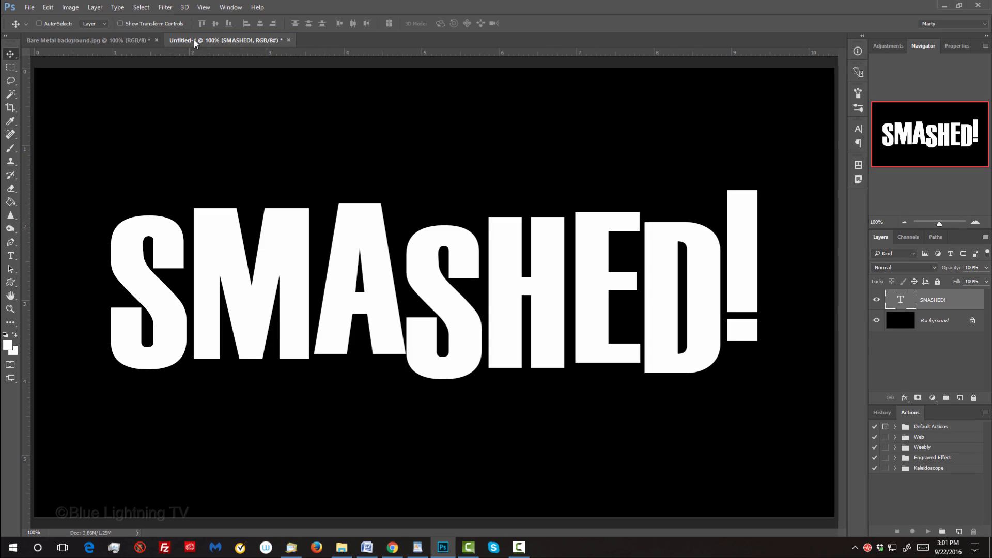
pyautogui.hotkey('ctrl', 'v')
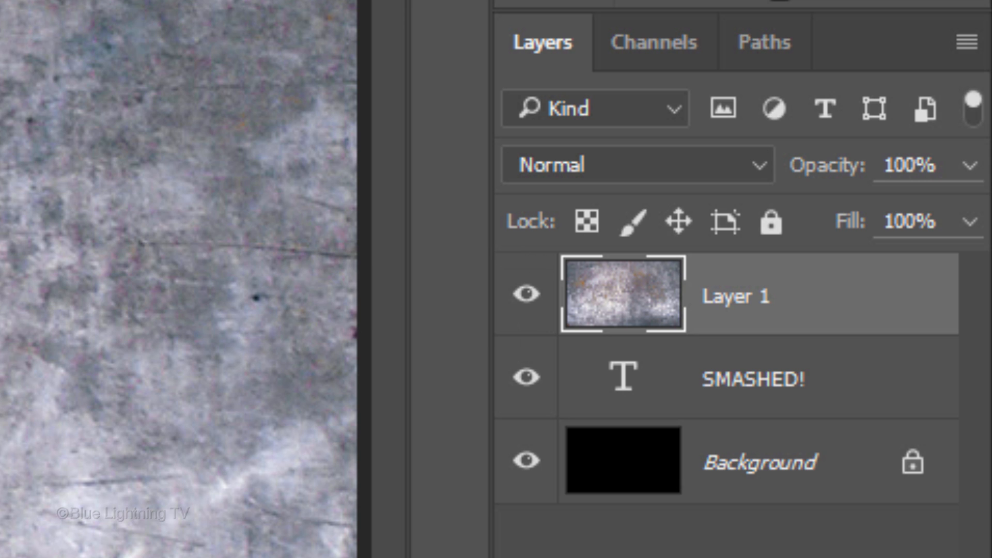
# Step: Clip the metal texture to the SMASHED! text and scale it proportionally from its center to about 83%, just wider than the lettering
pyautogui.hotkey('ctrl', 'alt', 'g')
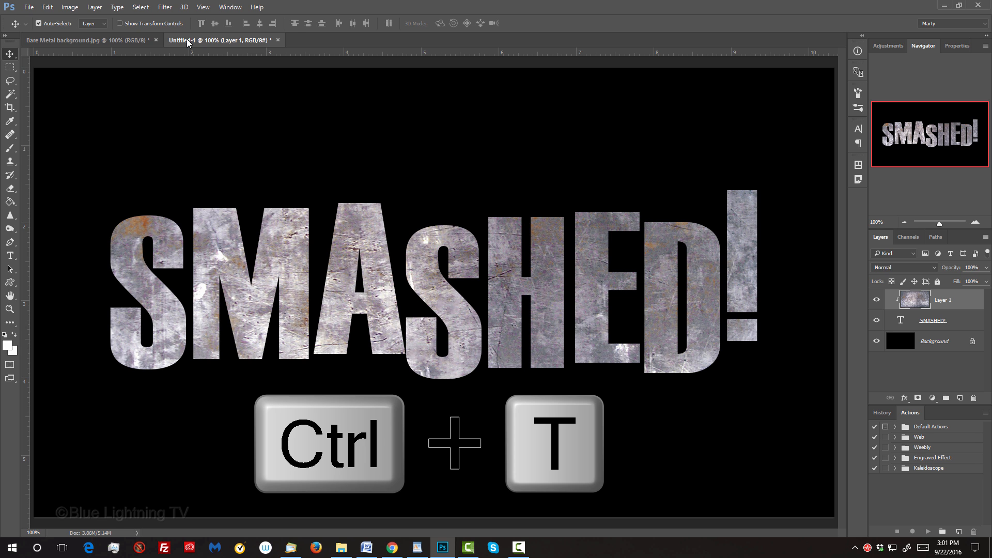
pyautogui.hotkey('ctrl', 't')
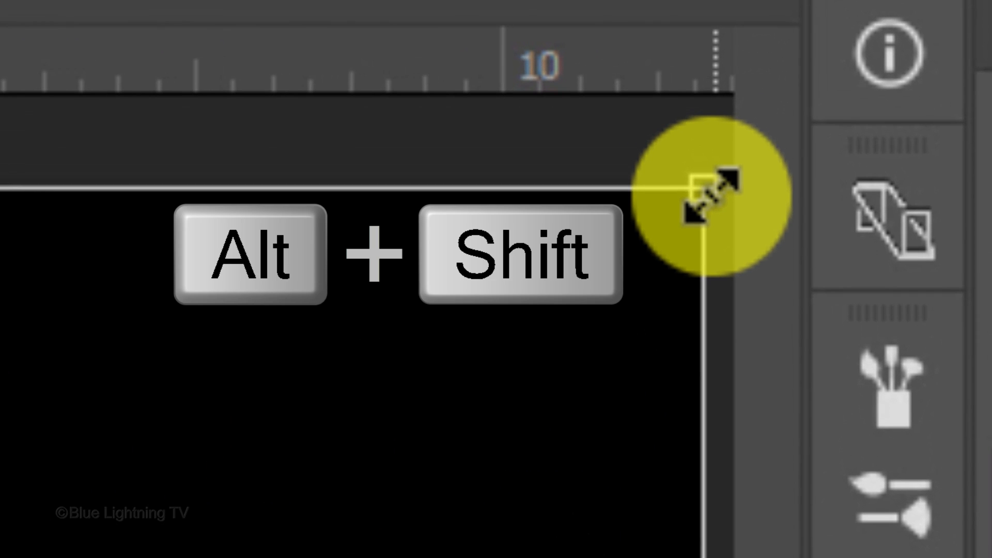
pyautogui.moveTo(835, 69); pyautogui.dragTo(764, 105)
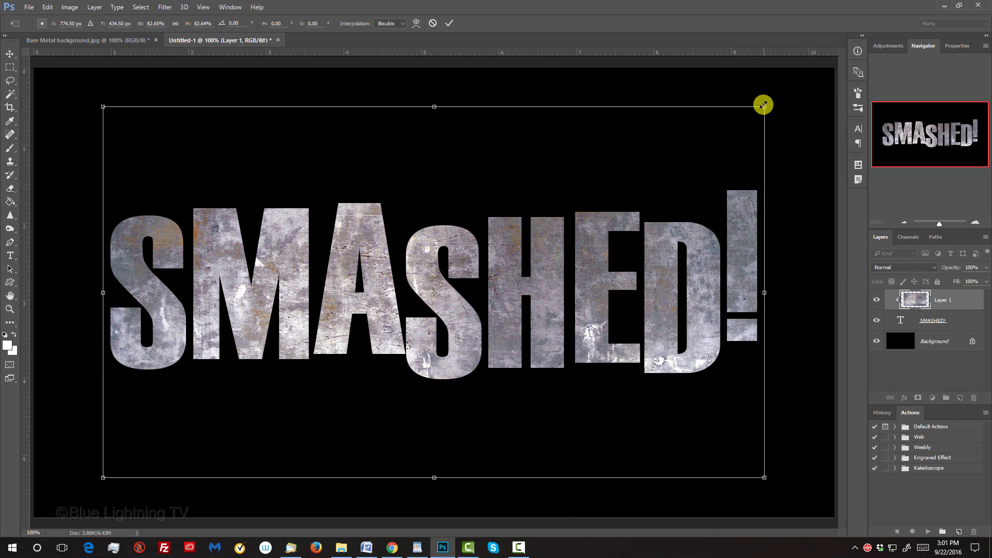
pyautogui.press('Return')
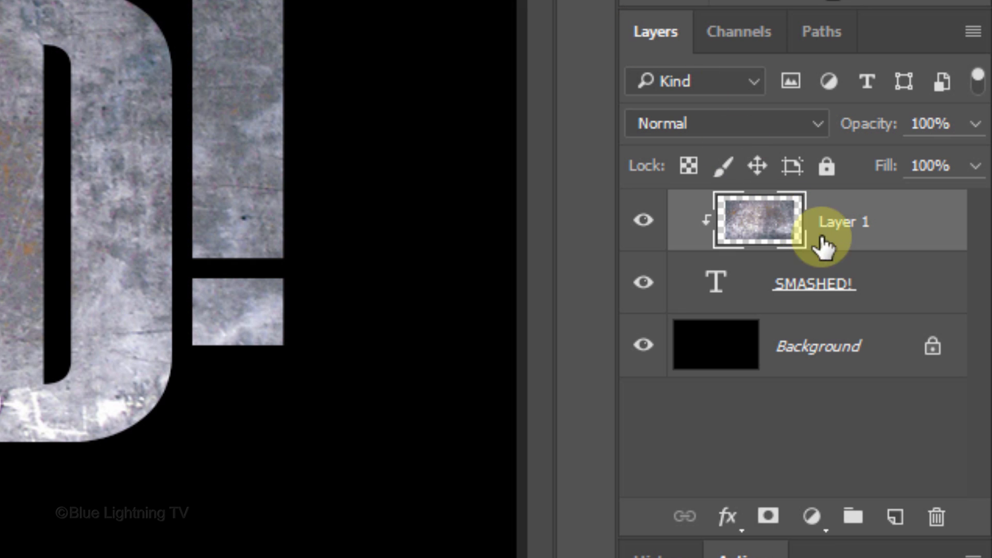
# Step: Convert the clipped metal texture and the SMASHED! text layer together into one Smart Object
pyautogui.keyDown('shift'); pyautogui.click(956, 320); pyautogui.keyUp('shift')
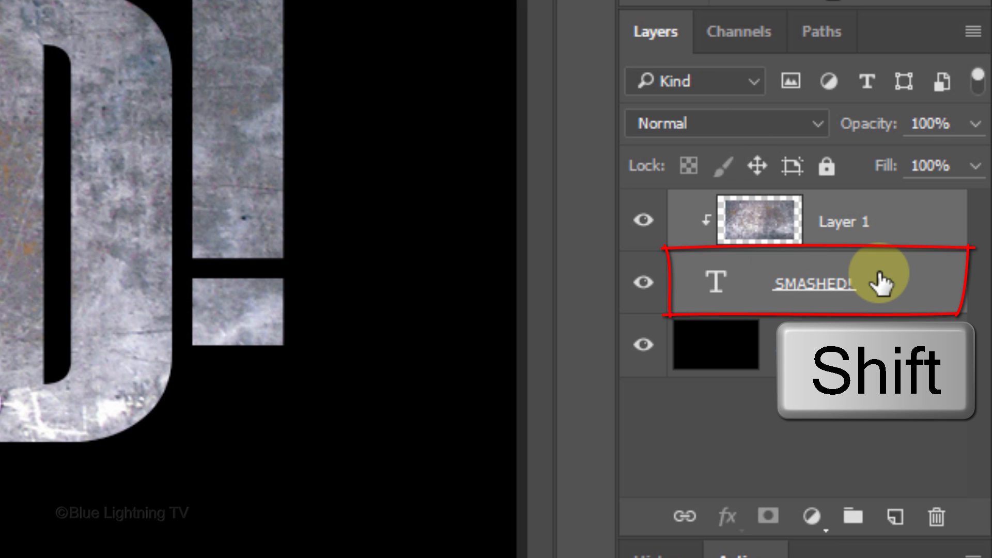
pyautogui.click(964, 30)
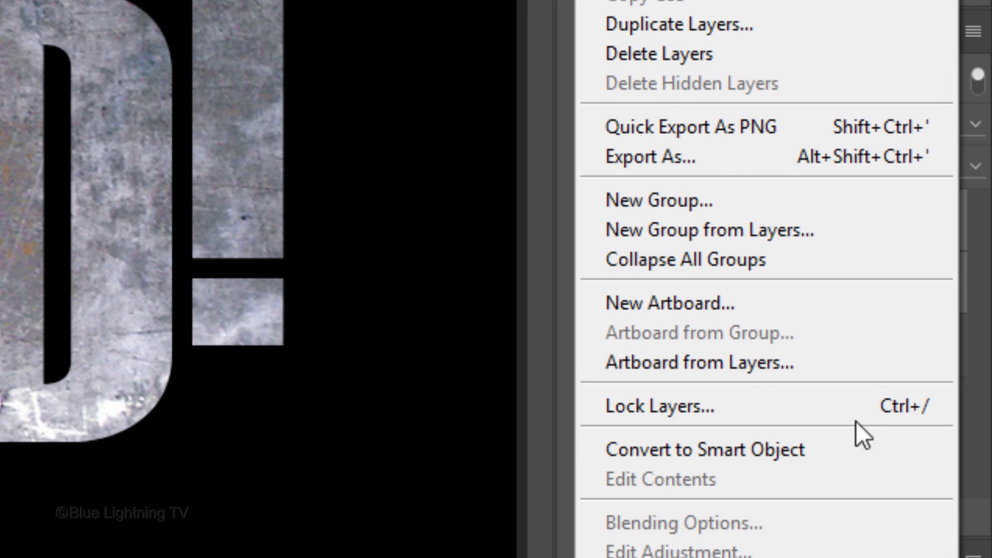
pyautogui.click(838, 449)
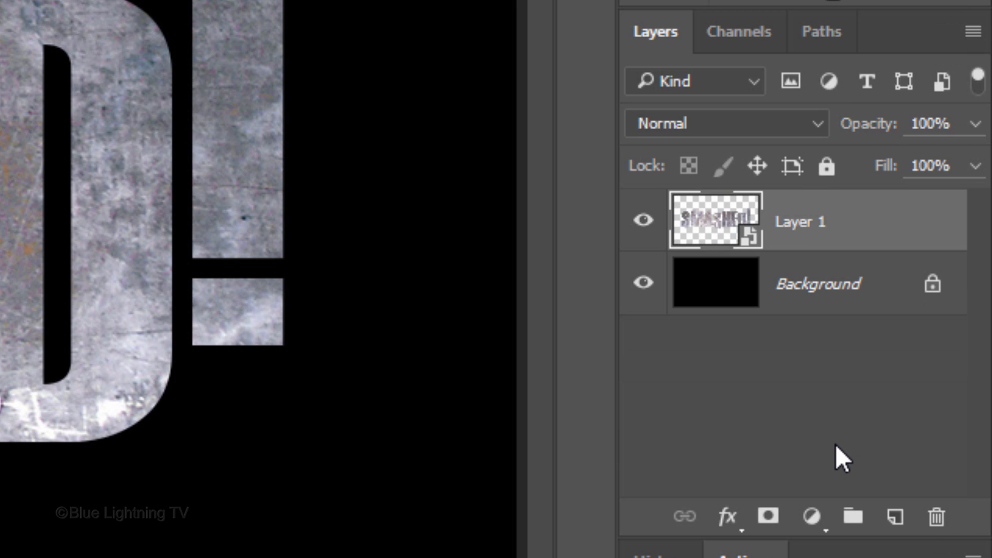
# Step: Add a Bevel & Emboss effect to the text: Inner Bevel, Chisel Hard, size 3 px, Linear Dodge (Add) highlight, global light angle 132°, altitude 32°
pyautogui.click(730, 517)
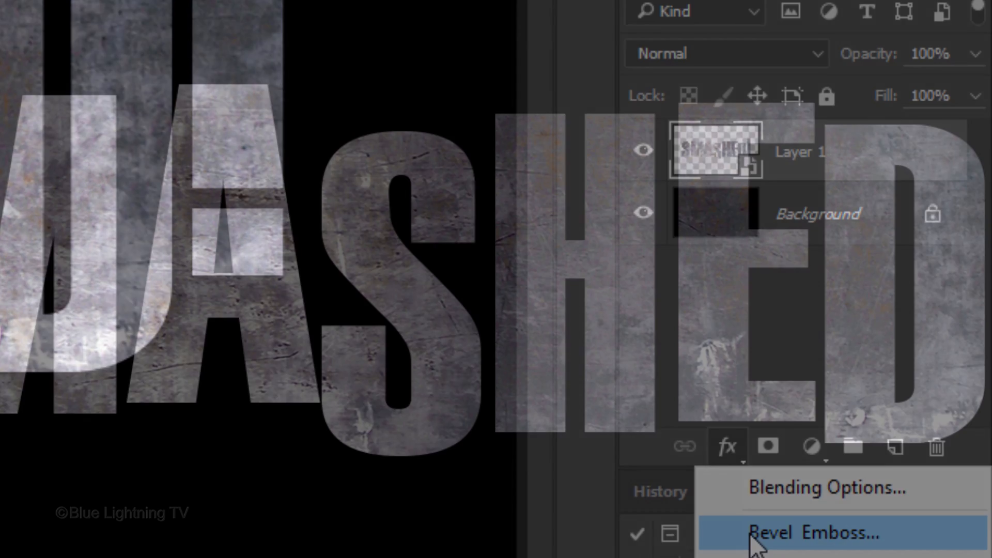
pyautogui.click(752, 534)
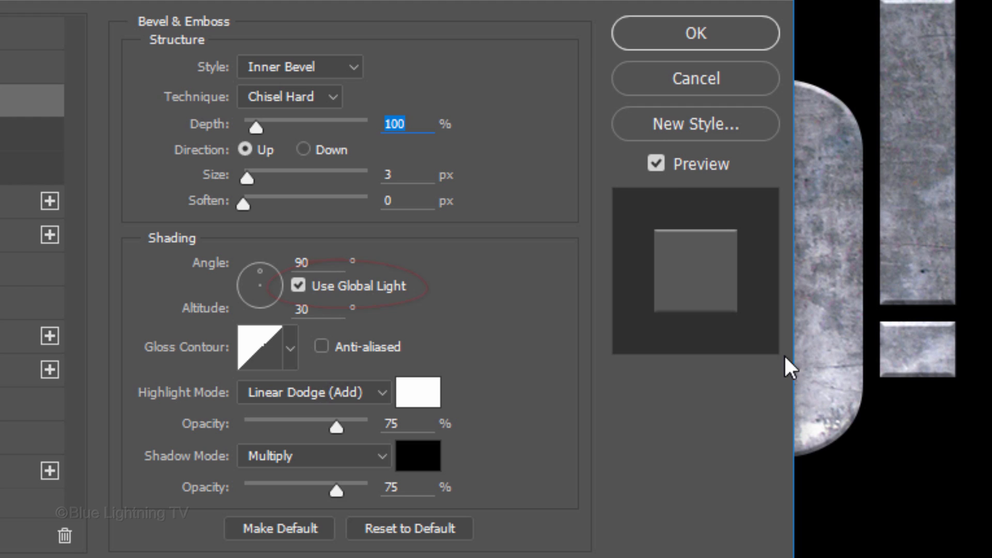
pyautogui.click(338, 262)
pyautogui.write('132')
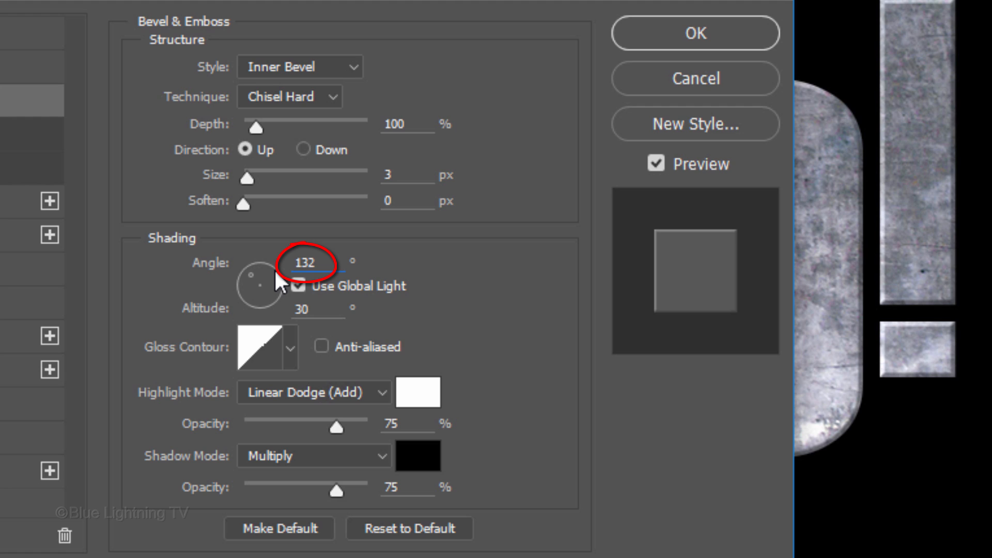
pyautogui.click(318, 309)
pyautogui.press('BackSpace')
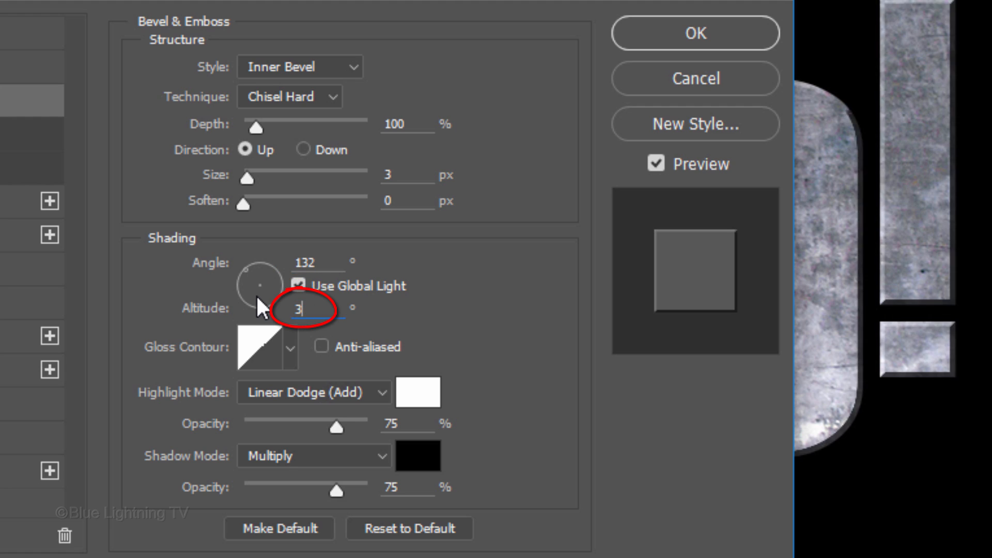
pyautogui.write('2')
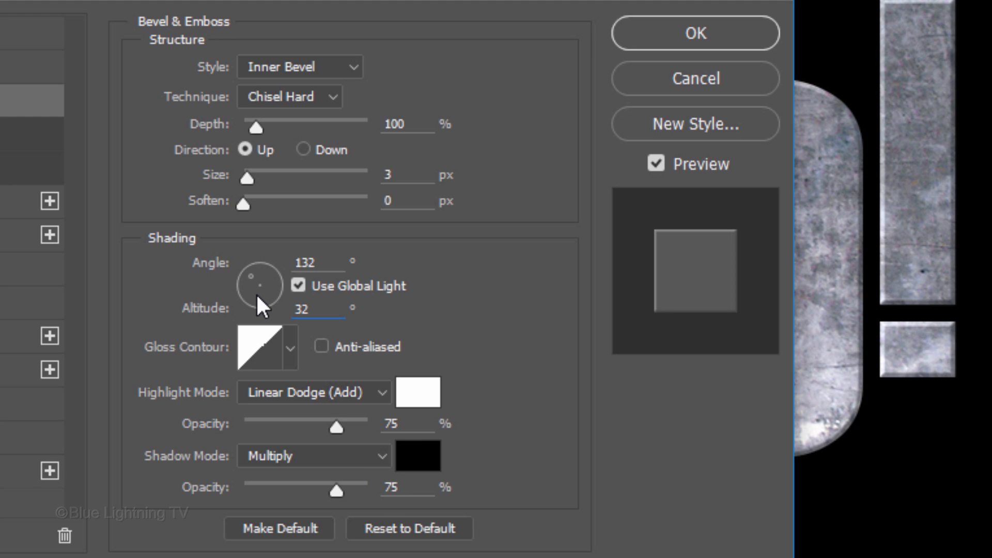
pyautogui.click(663, 32)
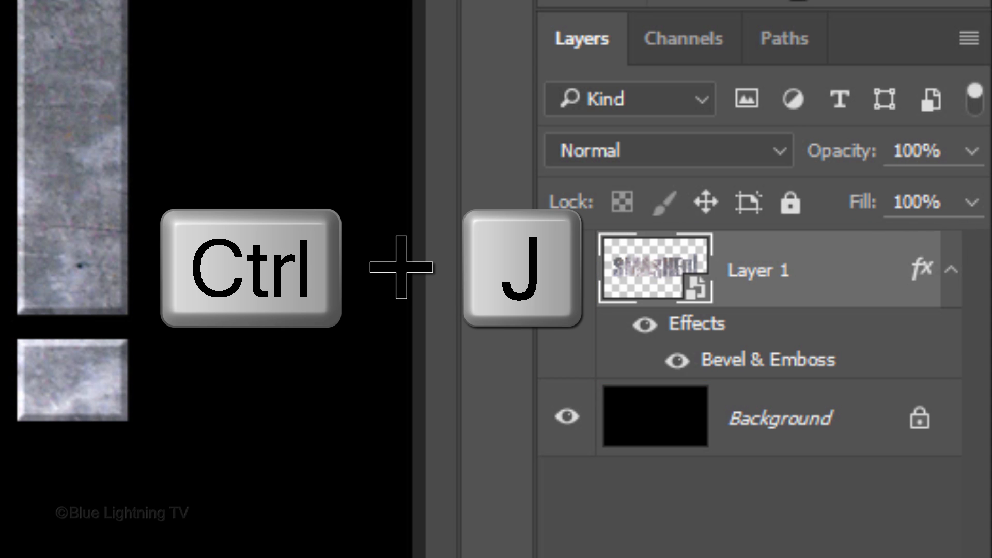
# Step: Duplicate the beveled text Smart Object and name the copy "Larger text"
pyautogui.hotkey('ctrl', 'j')
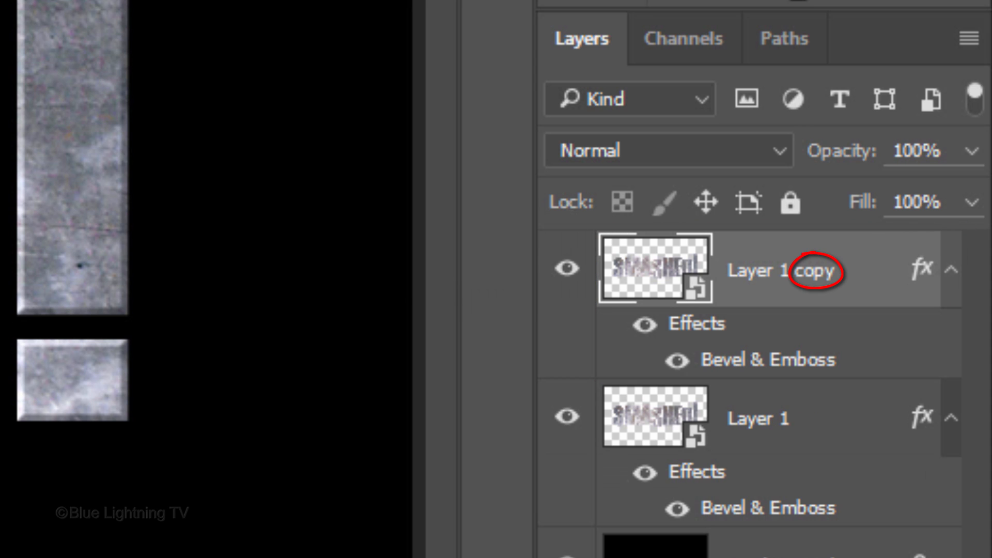
pyautogui.doubleClick(767, 268)
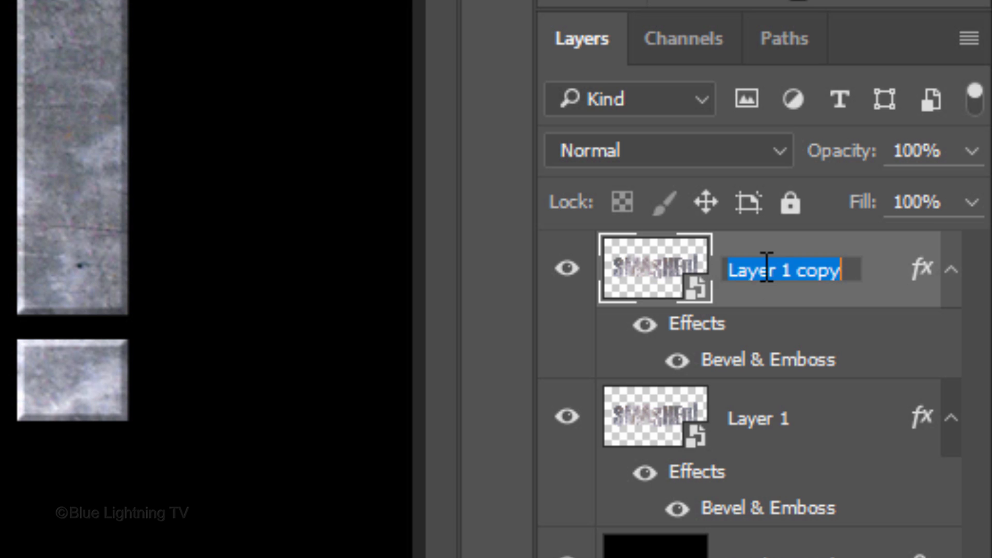
pyautogui.write('Larger text')
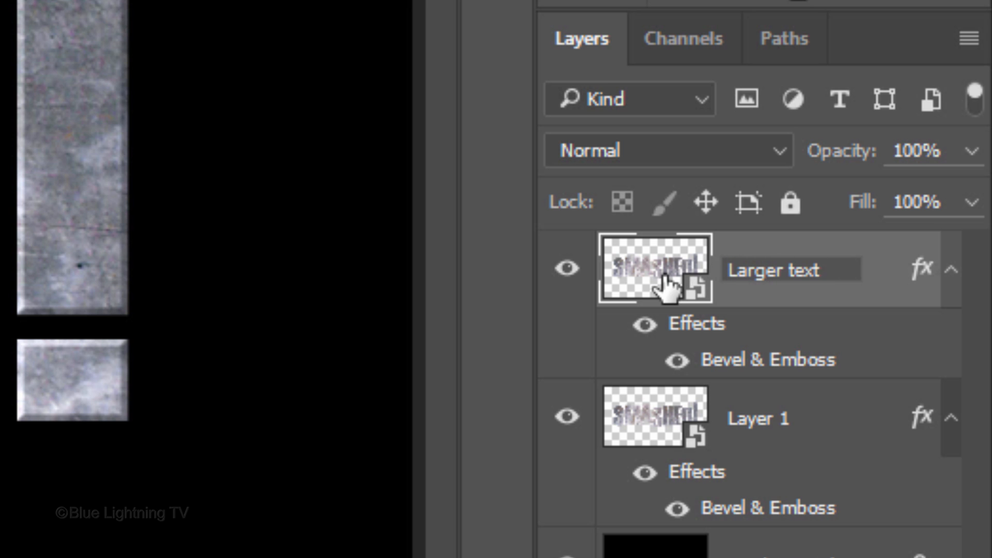
pyautogui.press('Return')
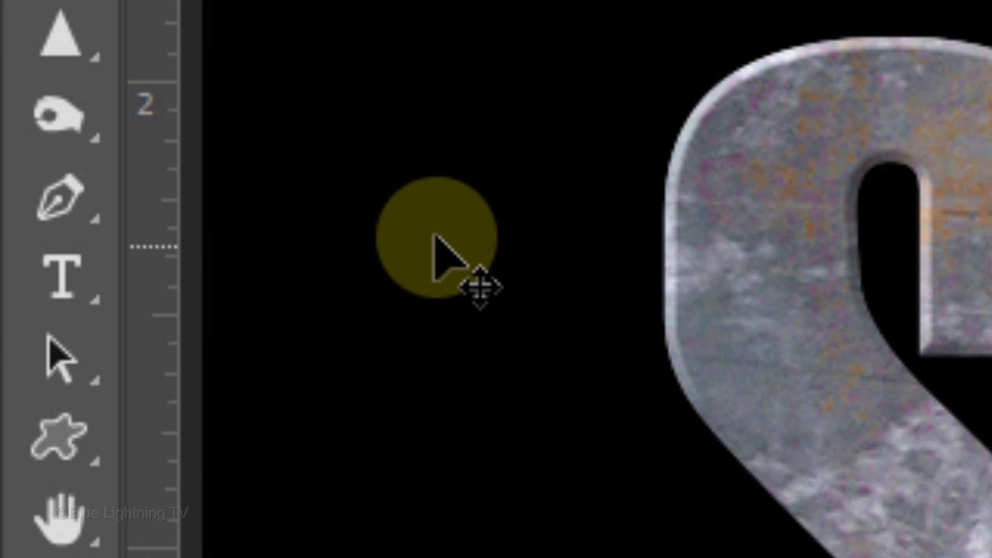
# Step: Activate the standard Pen Tool for drawing a path around the lettering
pyautogui.click(10, 243)
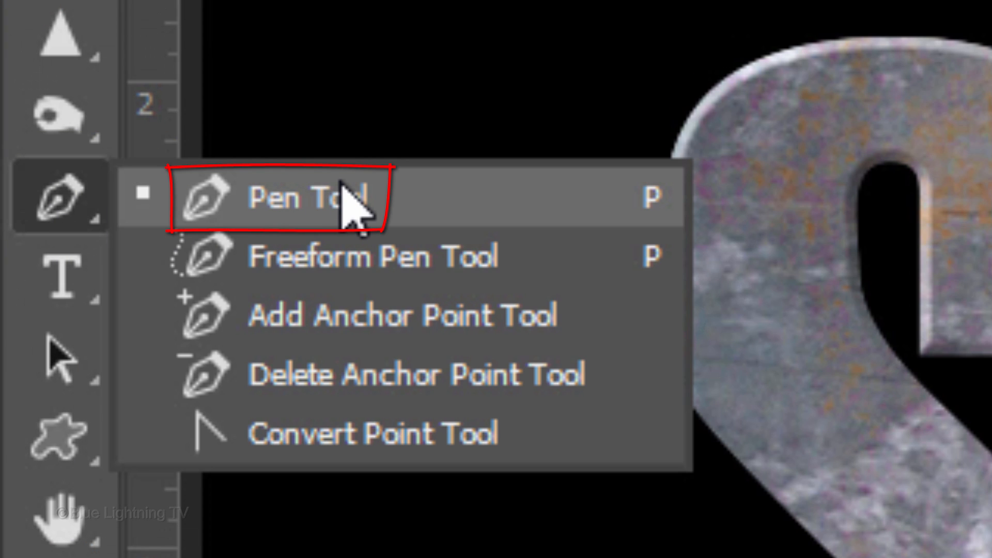
pyautogui.click(345, 202)
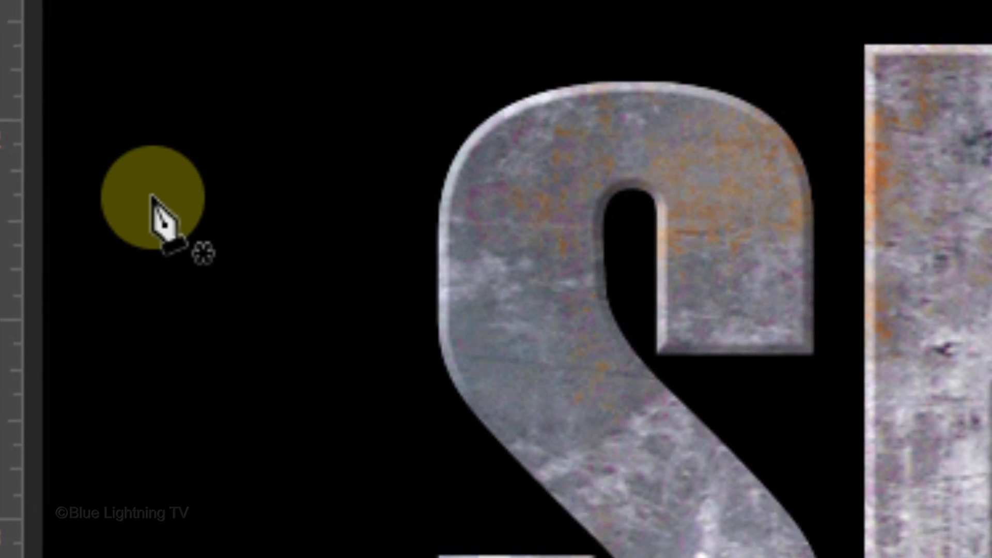